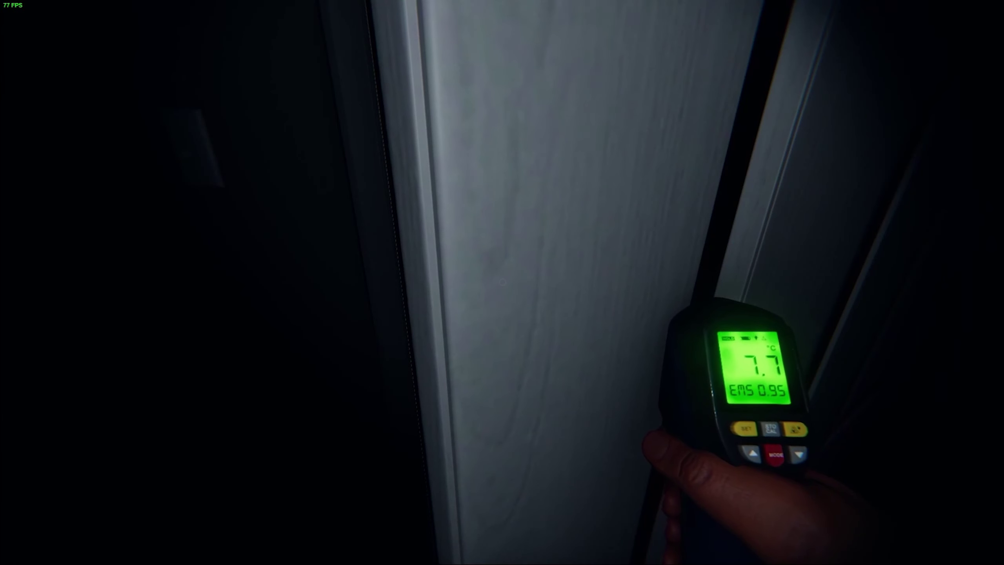
Review the Case #069 overview in the ghost hunting journal
key(j)
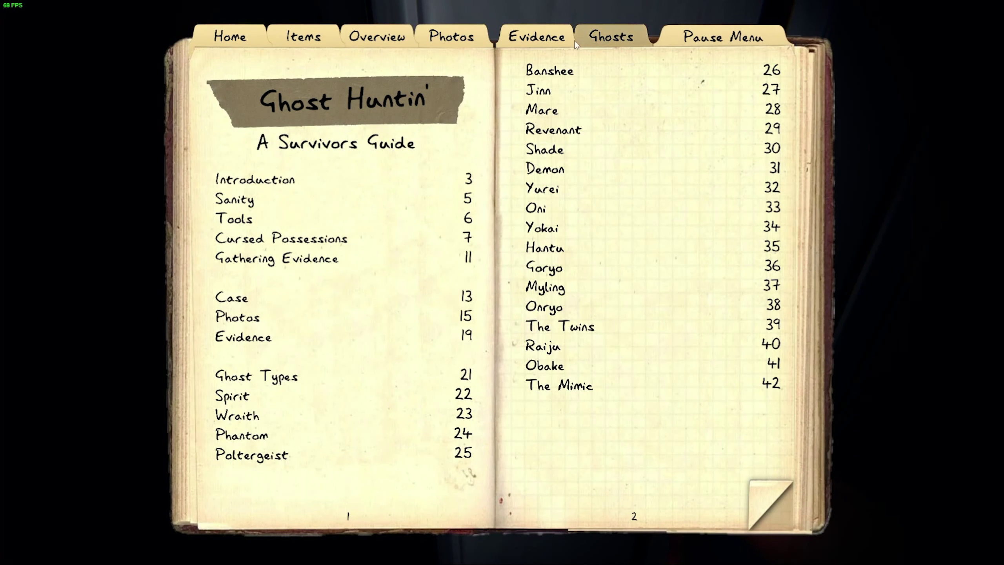
click(538, 38)
click(230, 37)
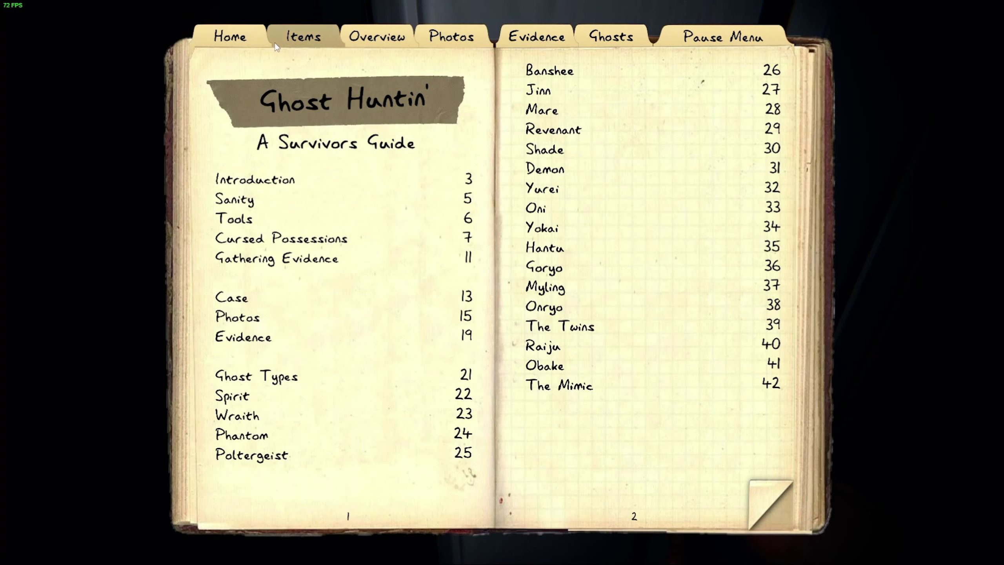
click(378, 36)
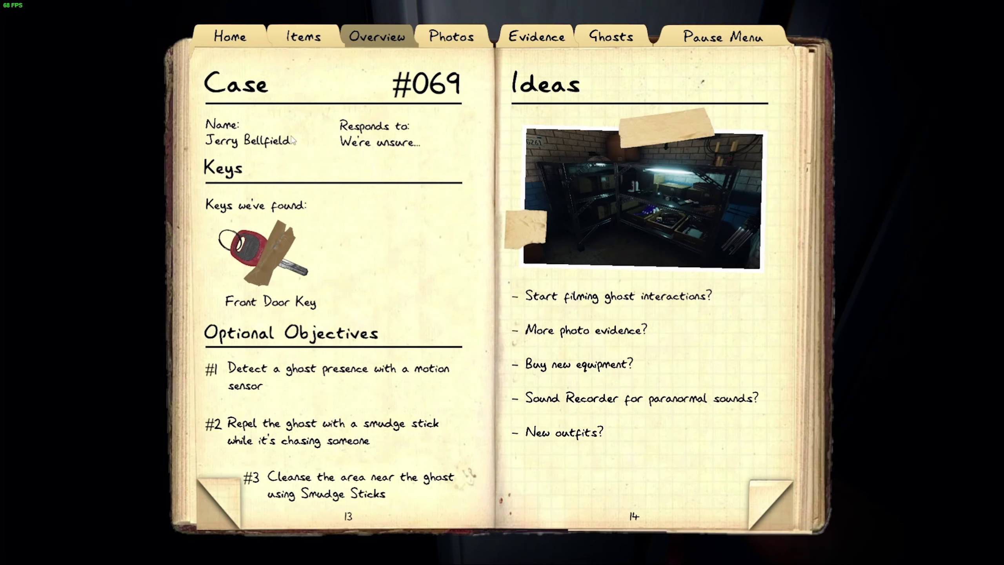
key(j)
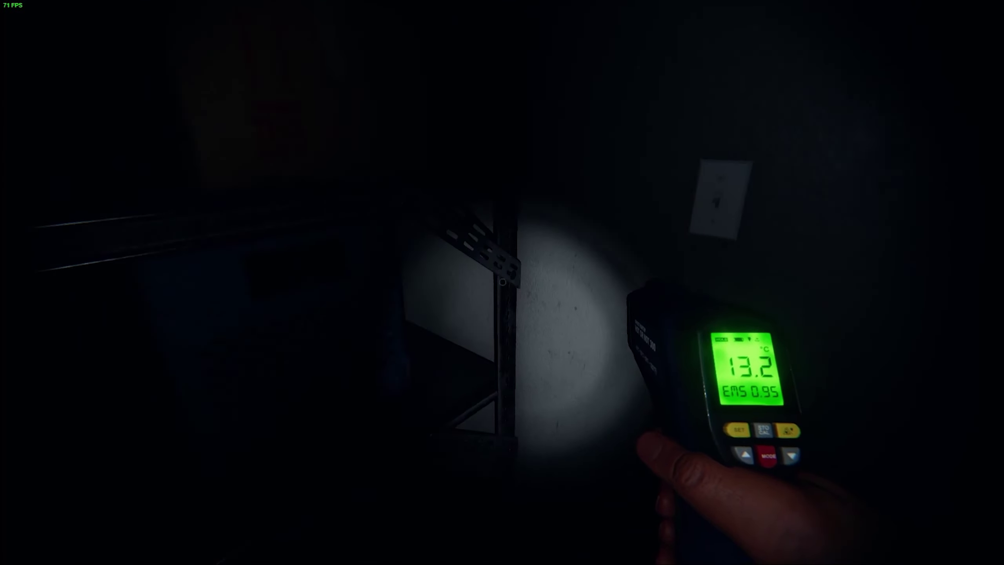
Walk down the hallway past the lockers and follow a teammate into the room
key(w)
key(w)
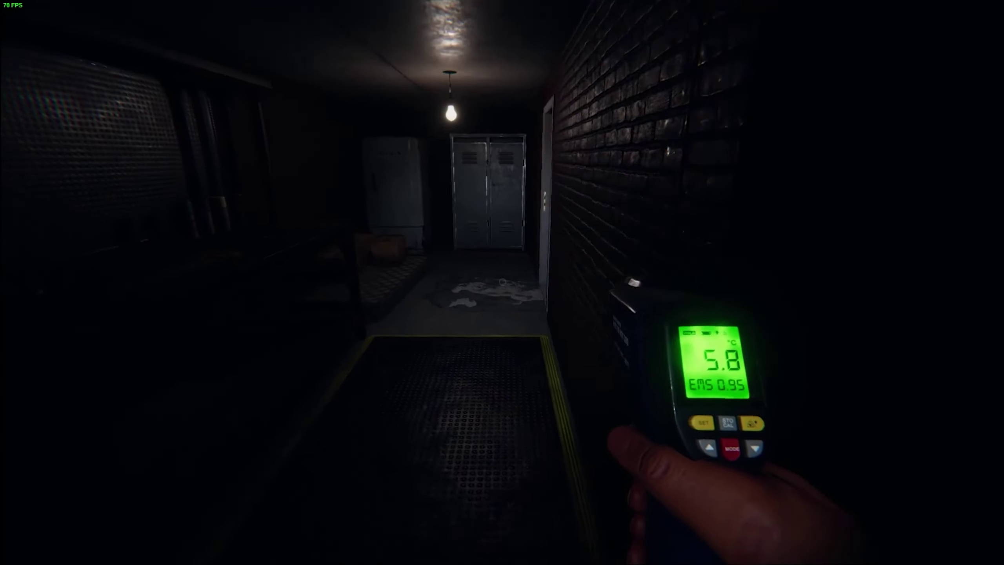
key(w)
key(w)
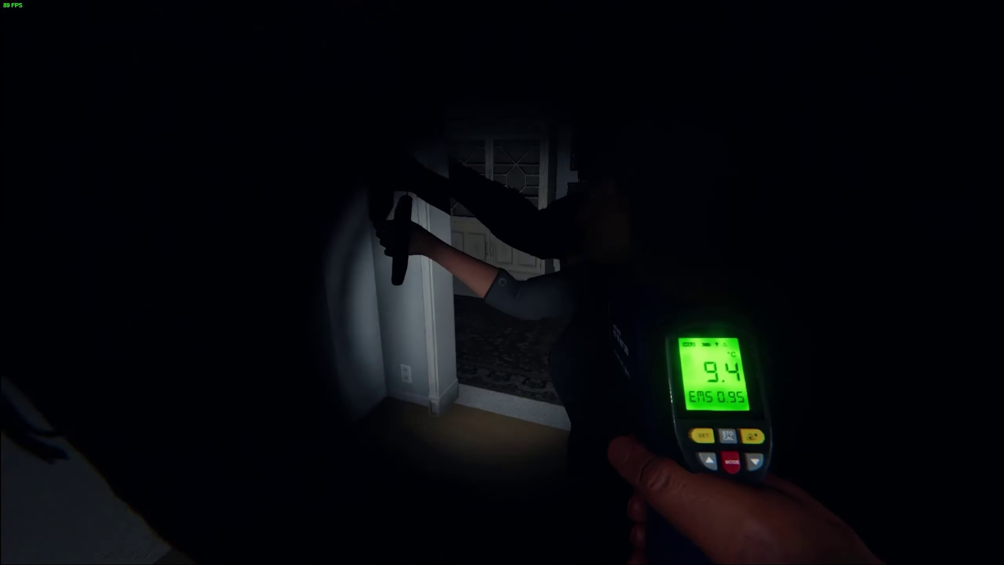
key(w)
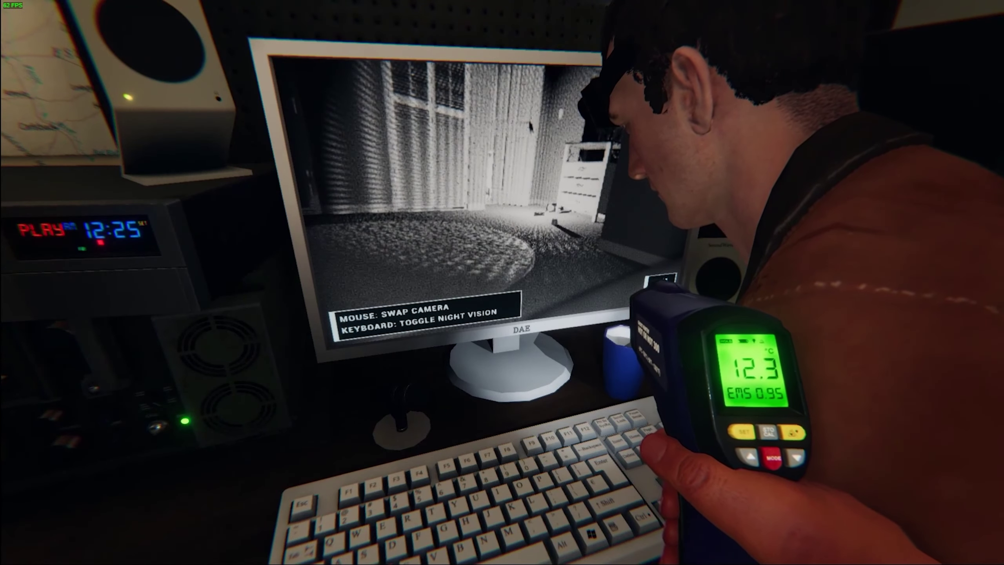
Briefly check the journal's Evidence page, then close it
key(j)
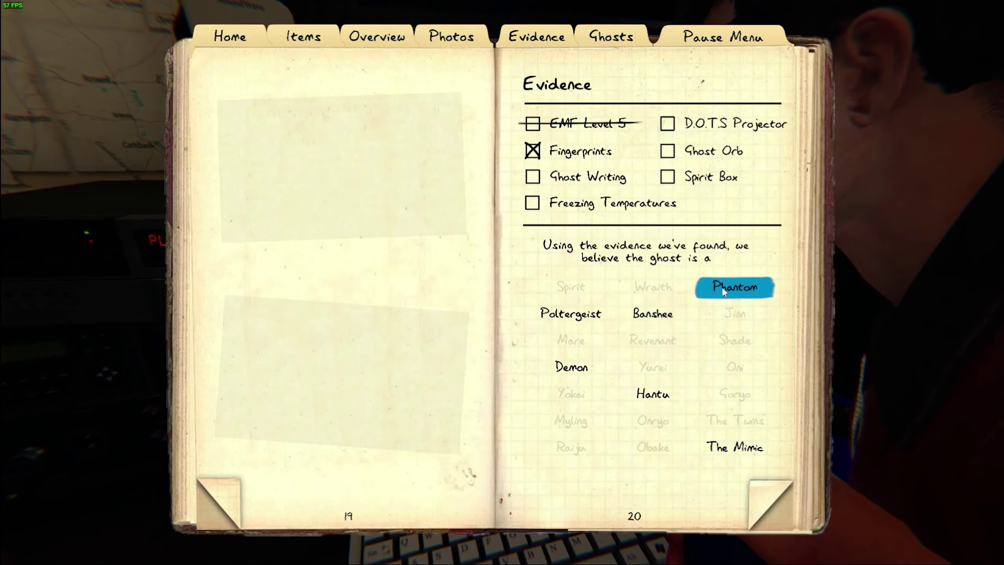
key(j)
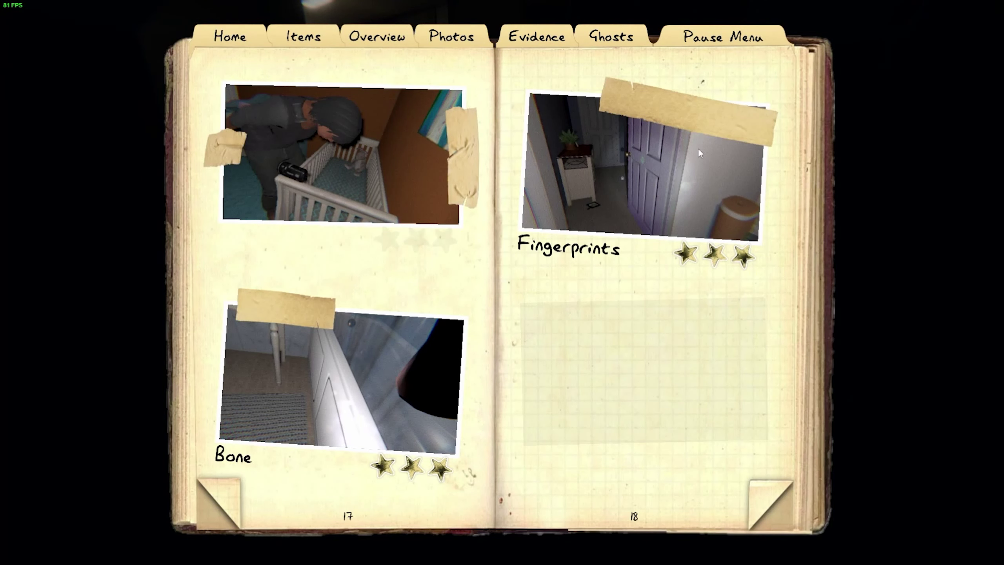
Pick up a video camera from the truck's equipment shelf
key(j)
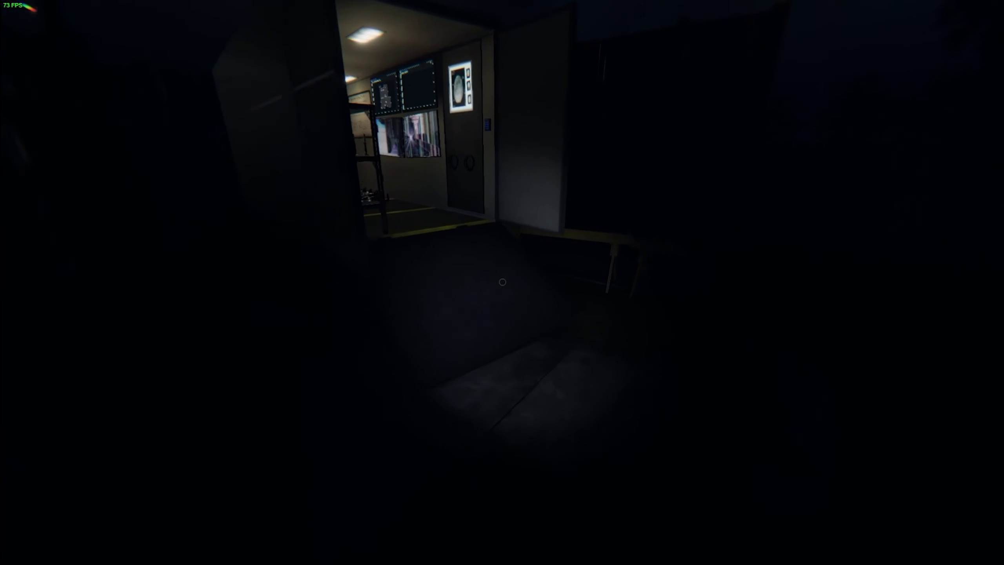
key(w)
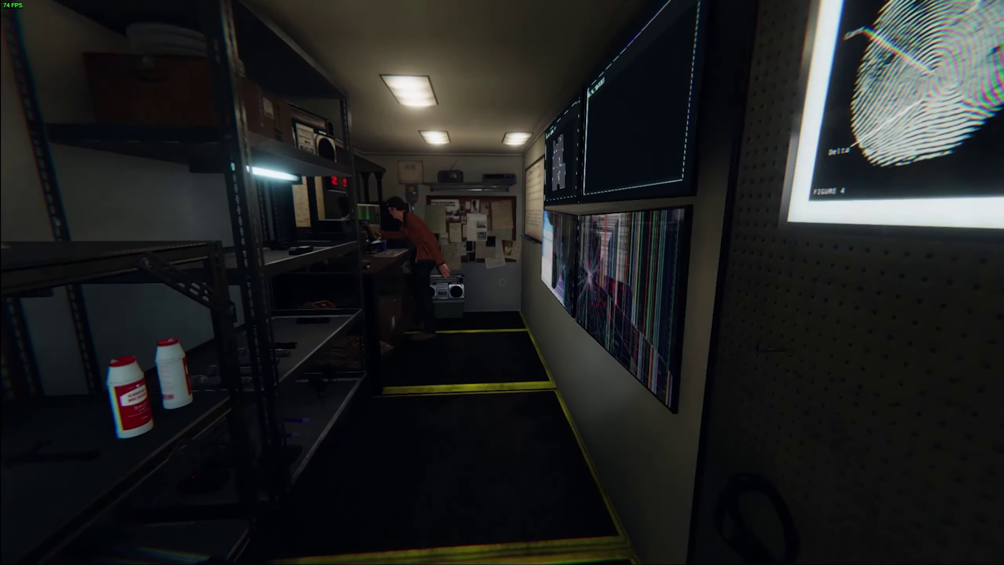
key(w)
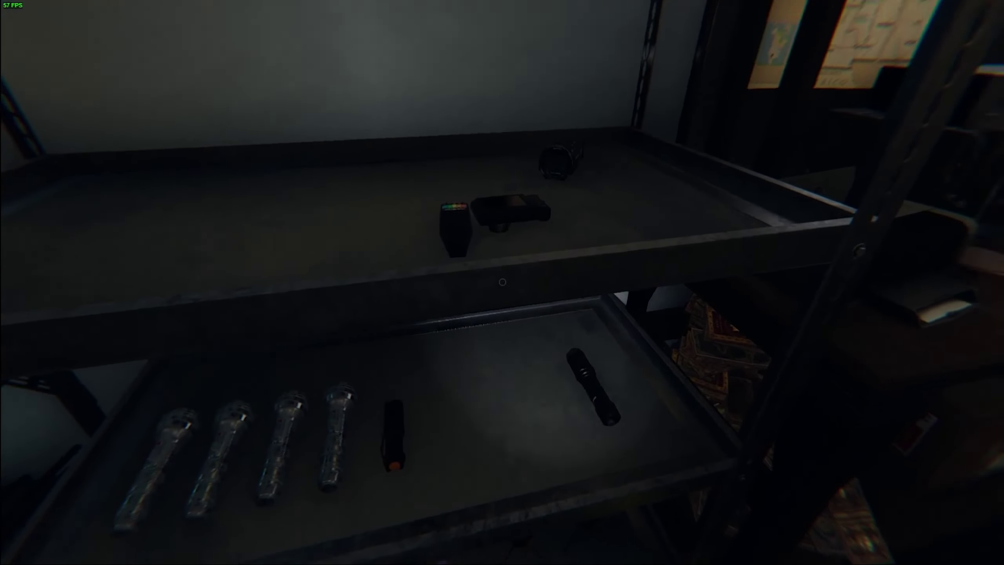
key(e)
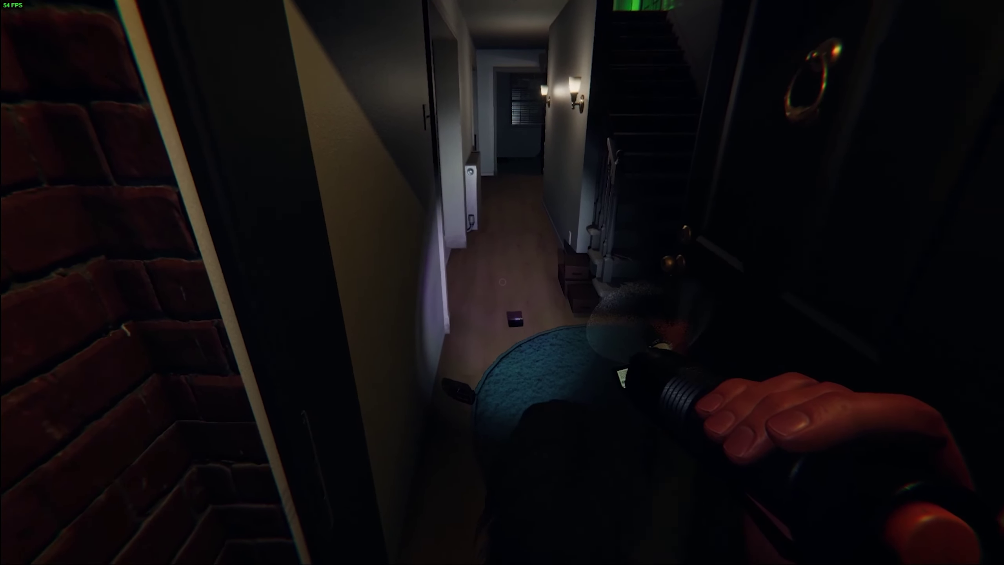
In the hallway, flip to the next journal photo pages, then switch on the UV flashlight
key(w)
key(j)
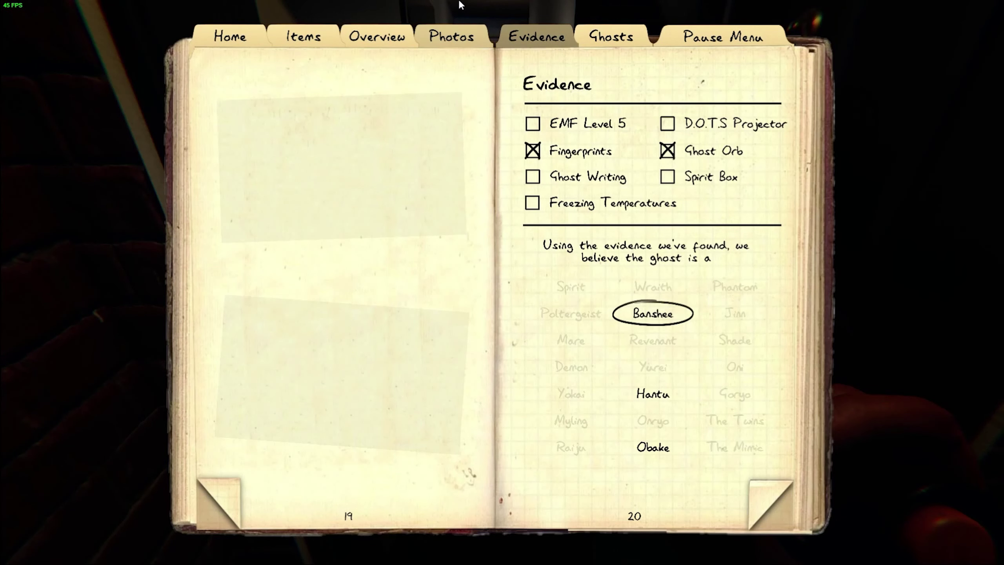
click(451, 37)
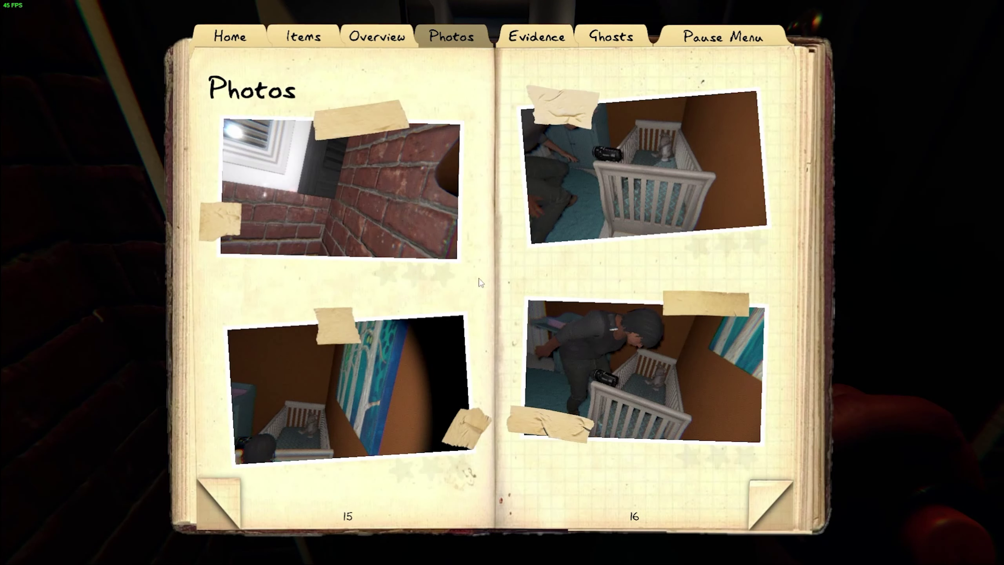
click(773, 501)
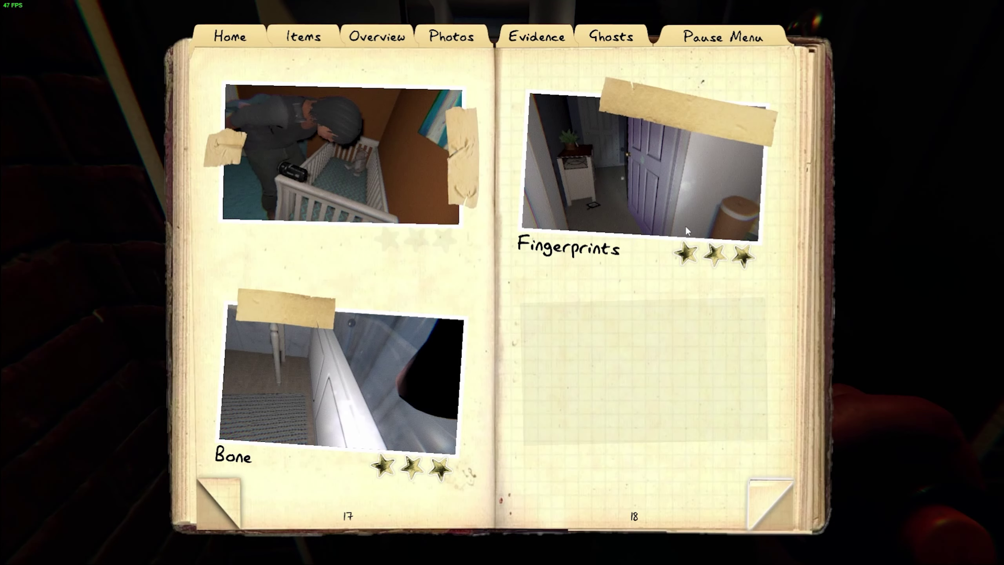
key(j)
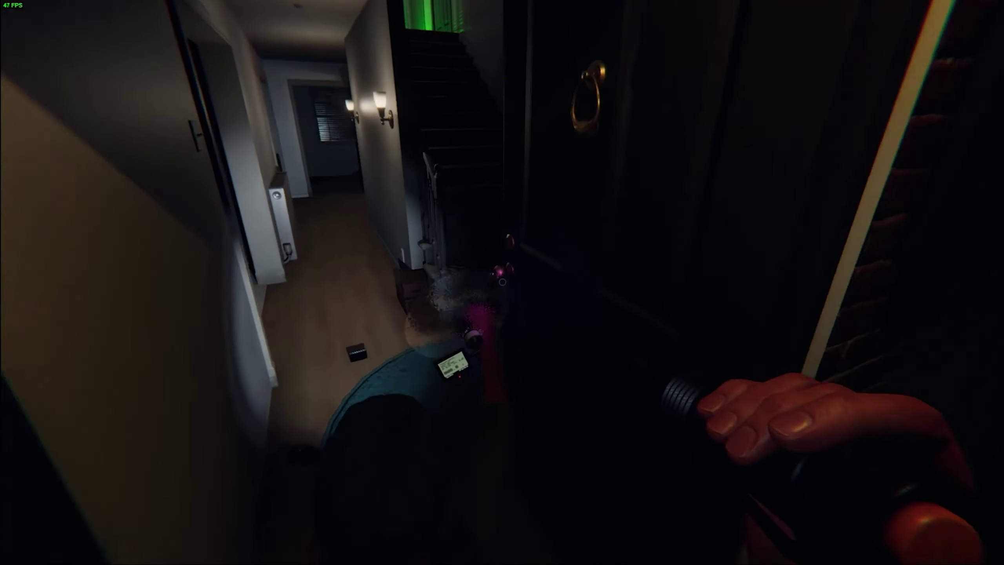
right_click(502, 282)
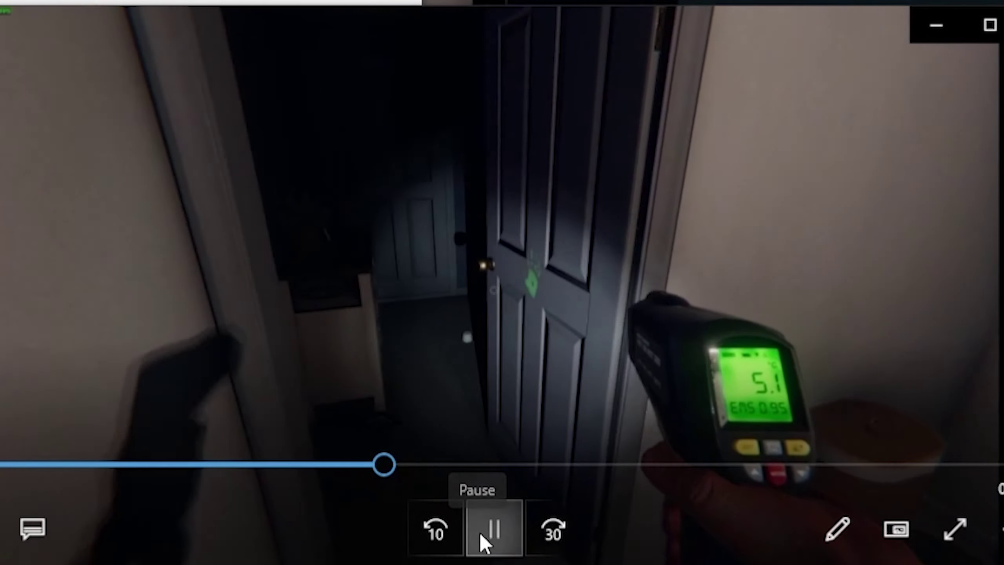
Step through the recording and pause on the glowing UV handprint on the door
click(481, 532)
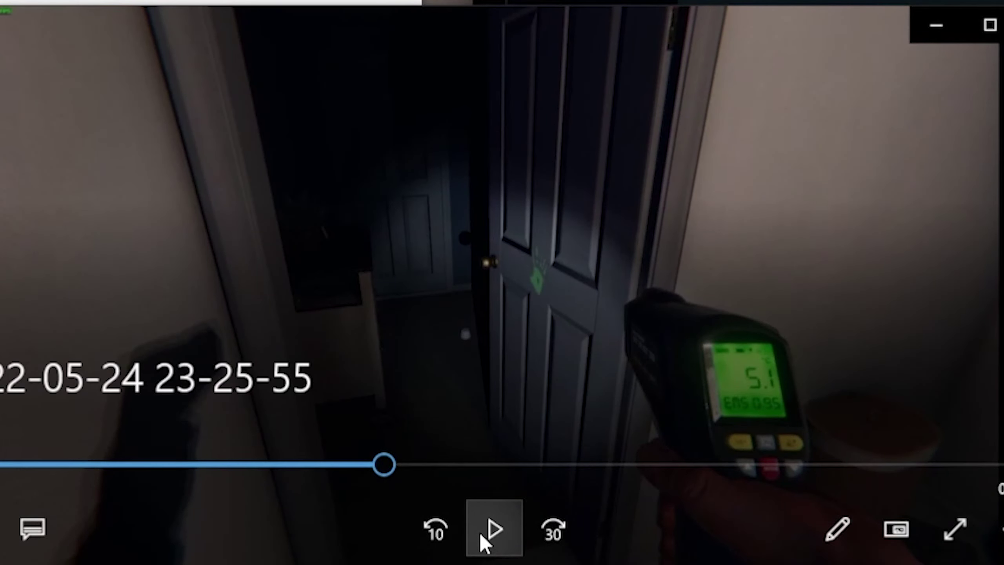
click(492, 531)
click(492, 530)
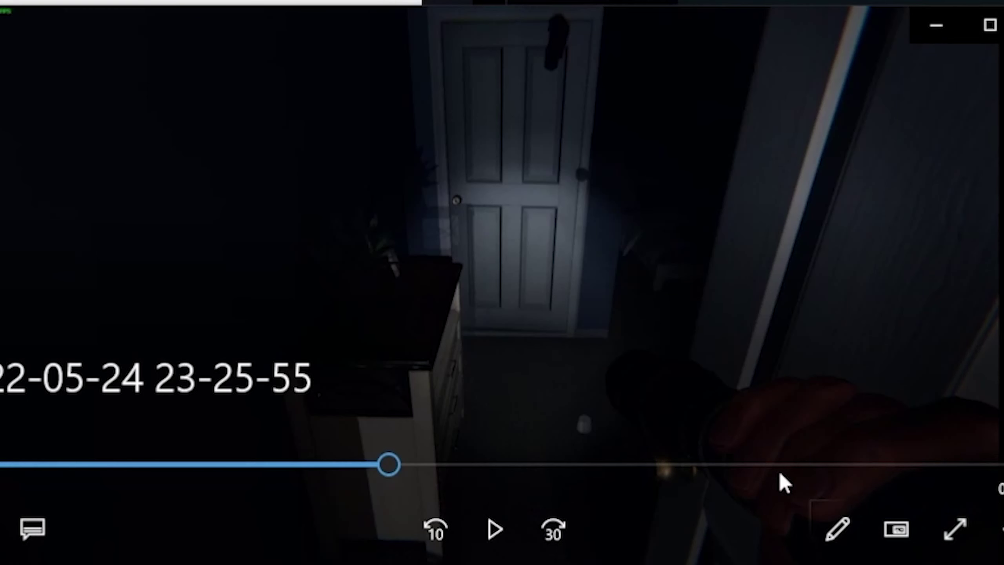
click(495, 530)
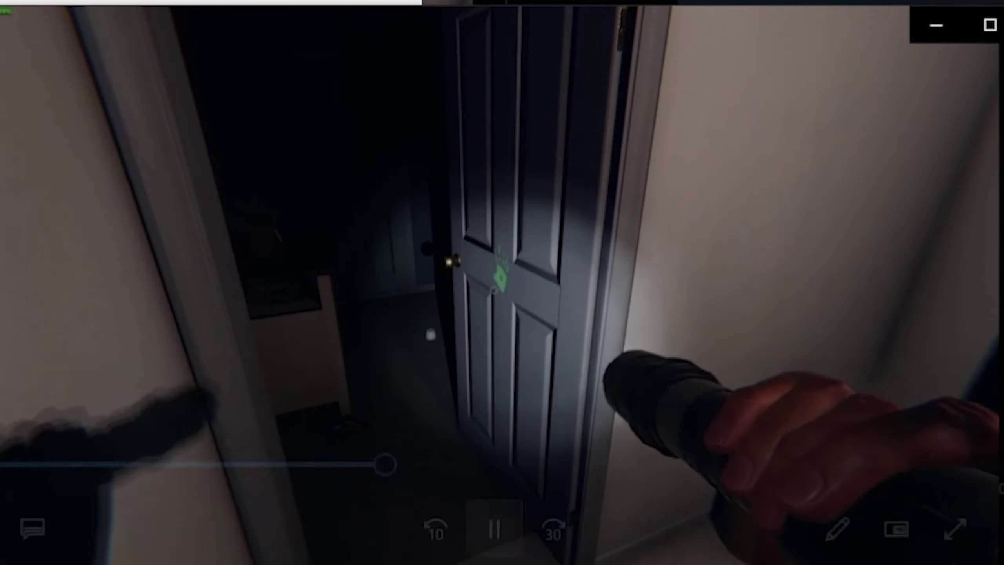
click(502, 528)
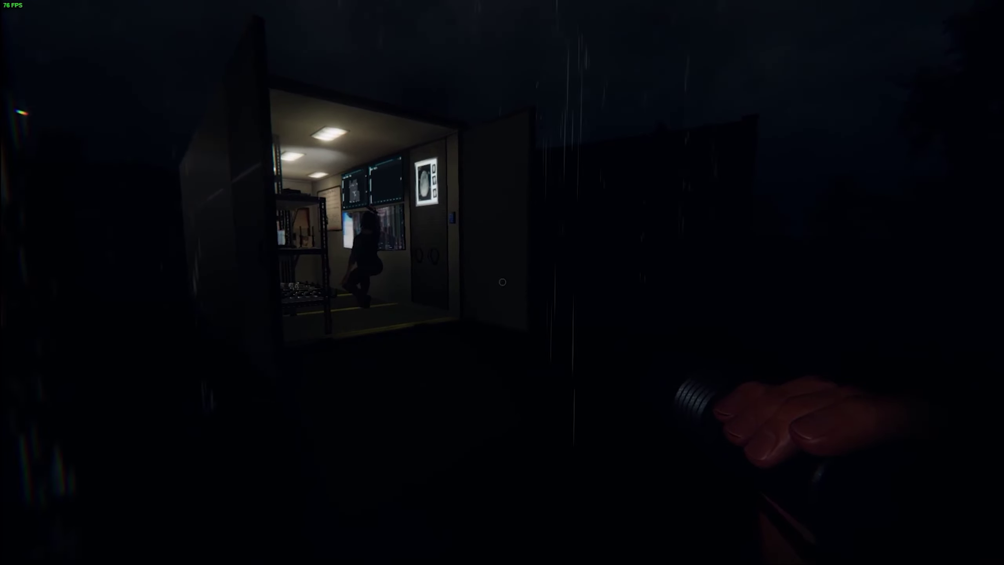
Select Obake on the journal's Evidence page, then walk into the truck
key(j)
click(537, 36)
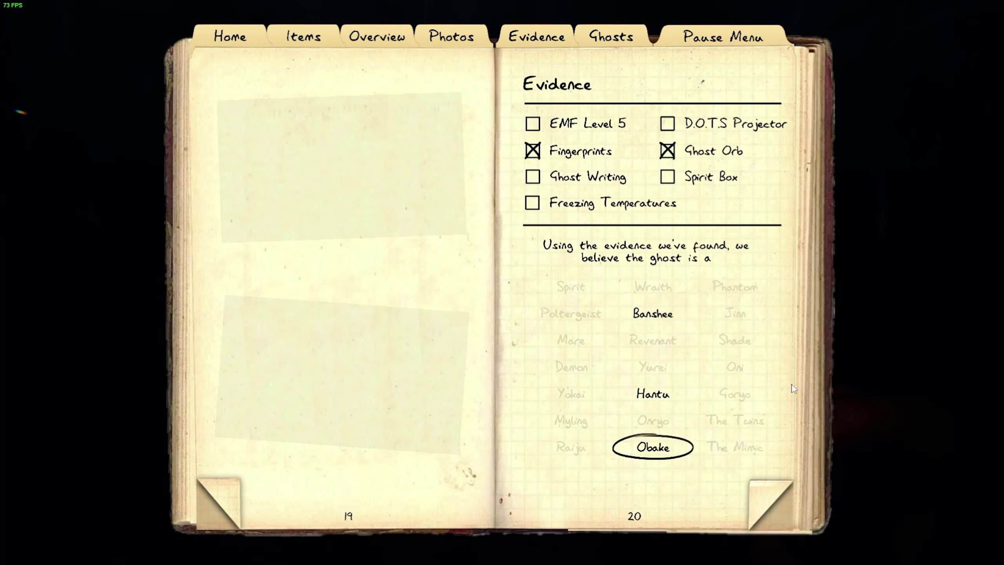
key(j)
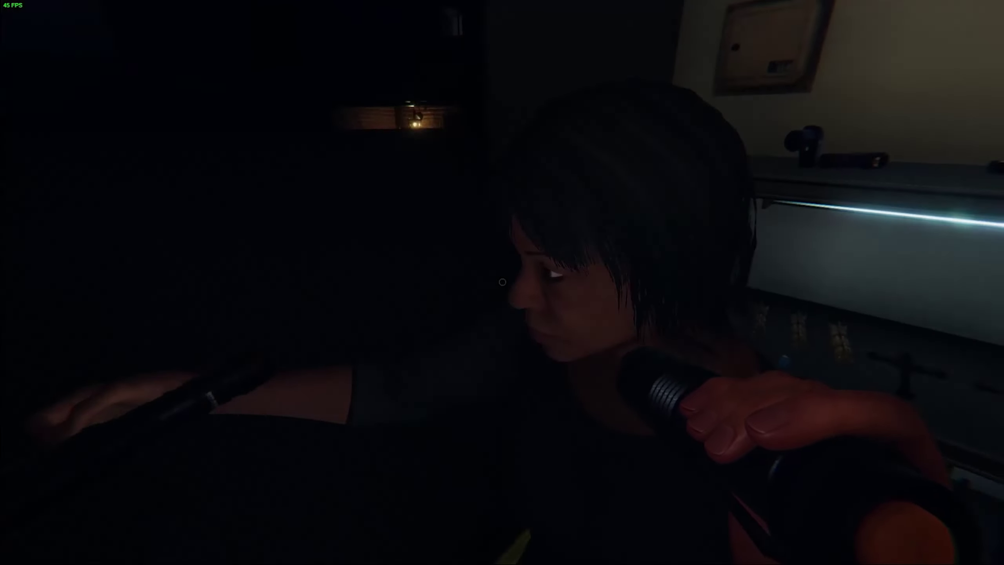
key(w)
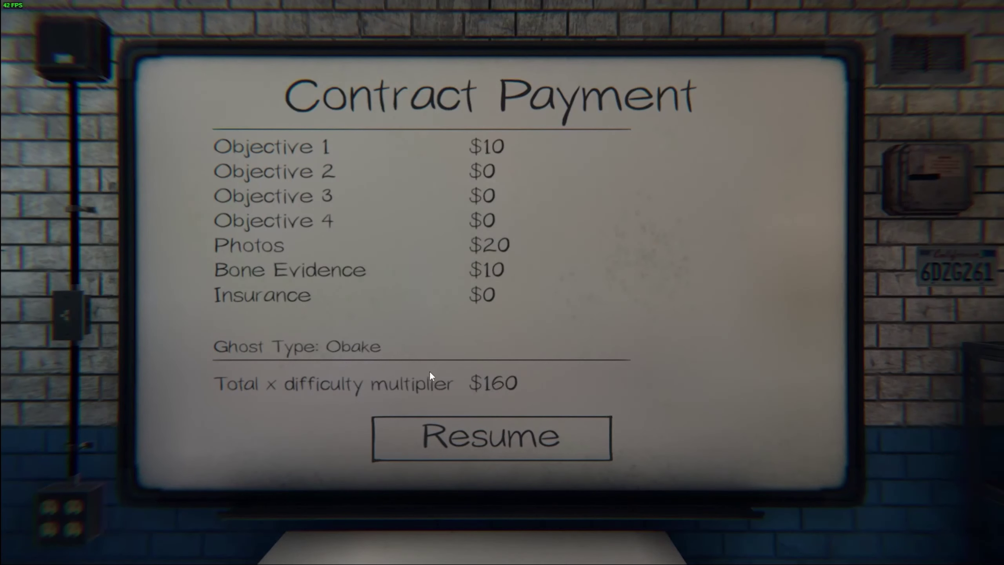
Continue past the $160 payment, 100 XP experience and statistics screens
click(432, 416)
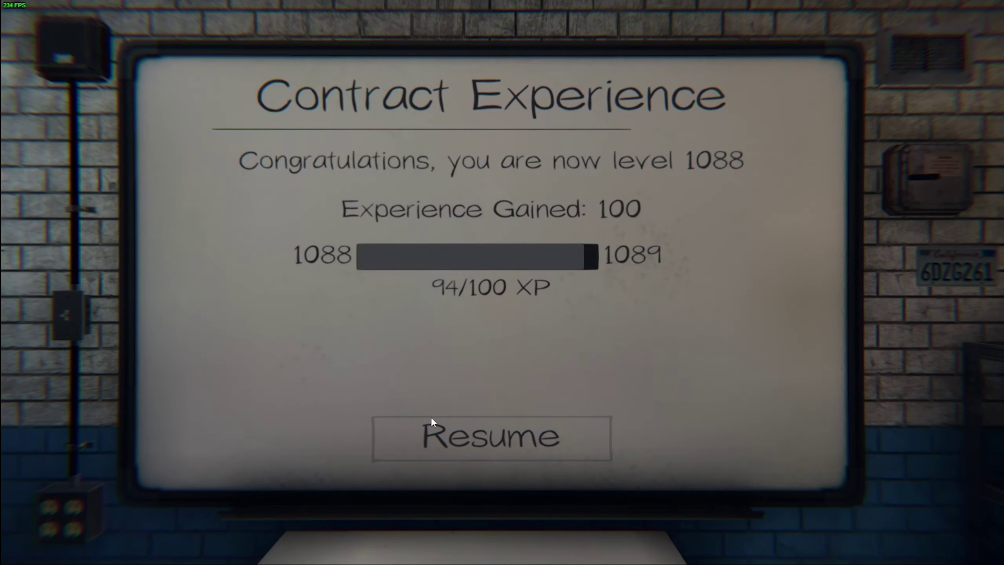
click(480, 431)
click(464, 423)
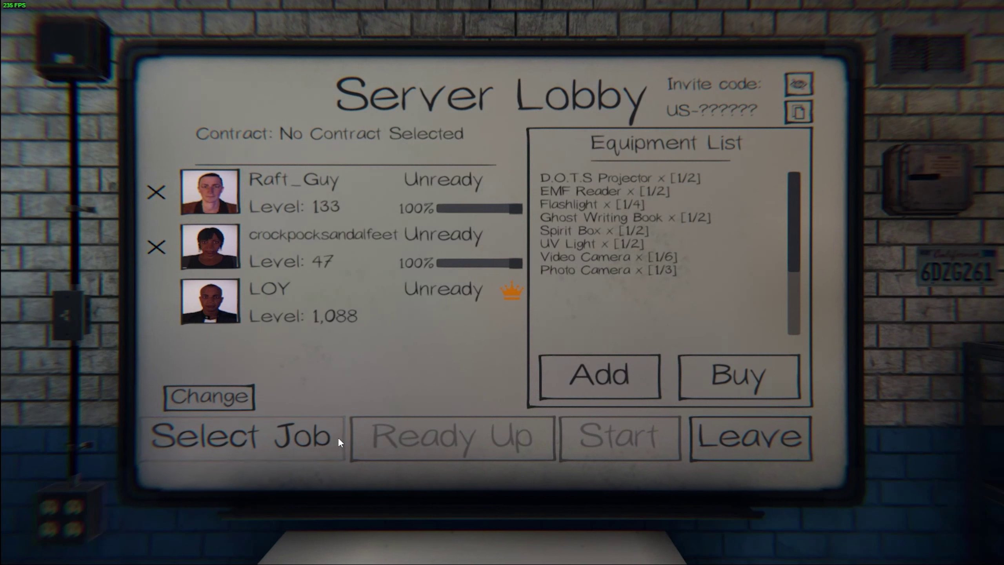
Open the contract map and view the Tanglewood Street House contract details
click(316, 432)
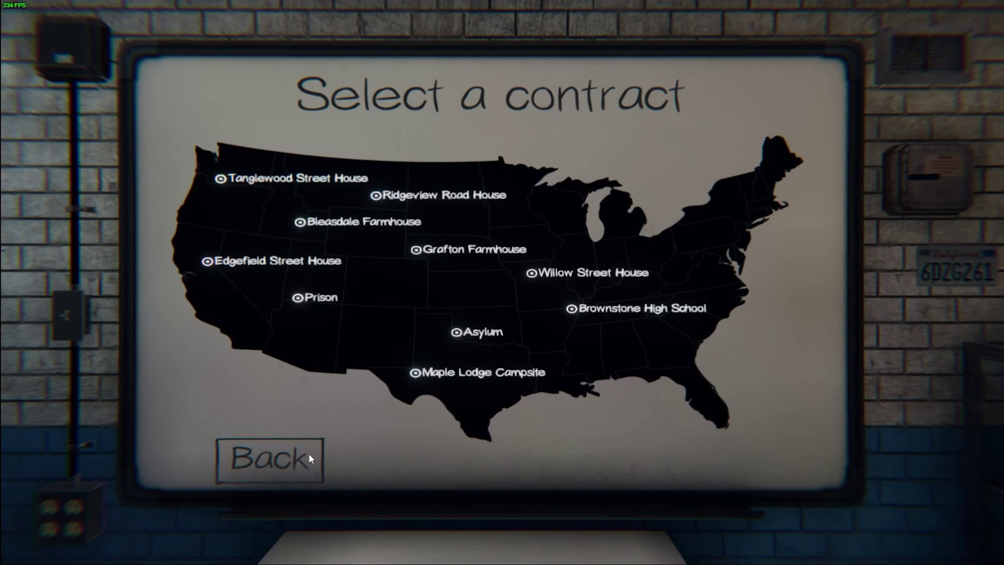
click(221, 179)
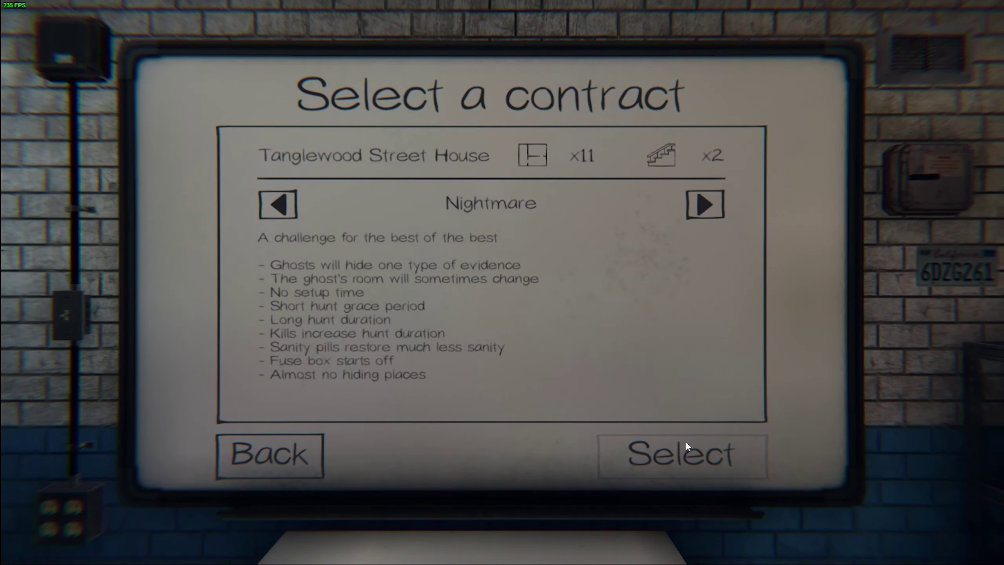